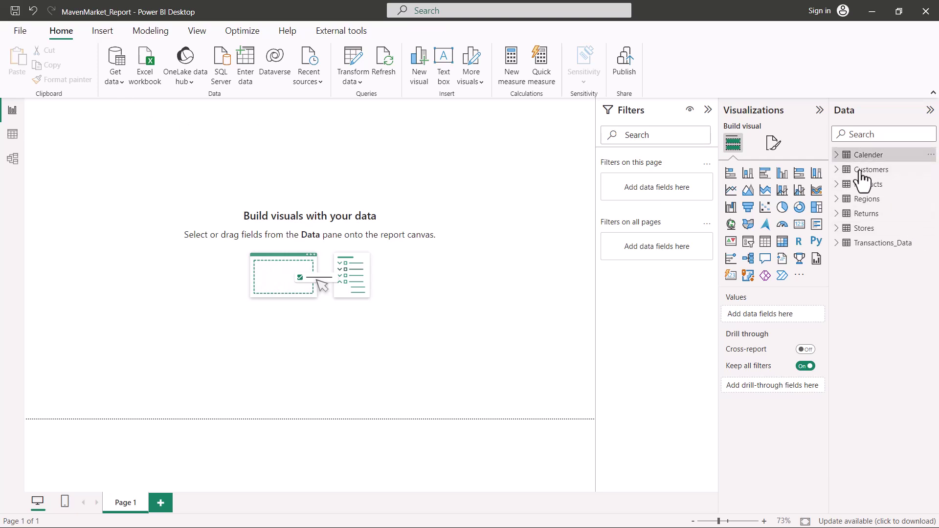
Select the Calender table and look through the data and model views, ending on Transactions_Data's rows.
click(869, 155)
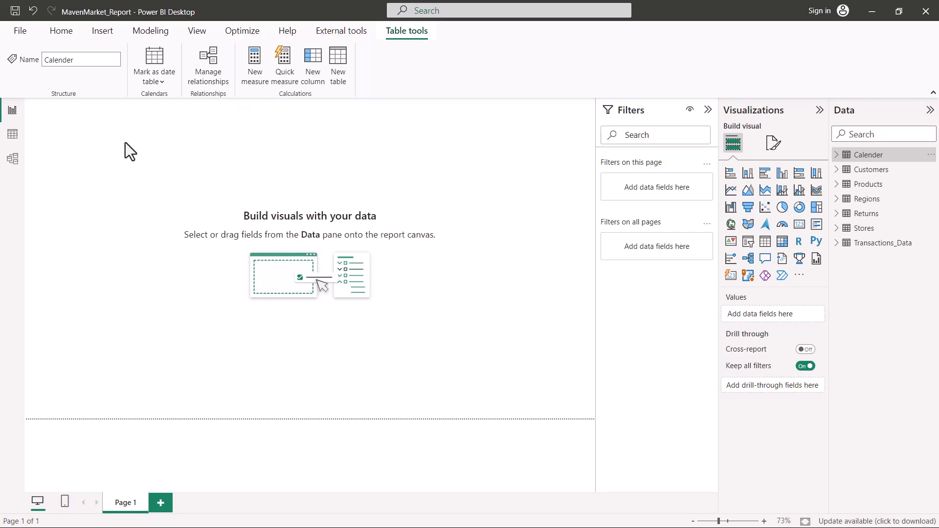
click(13, 134)
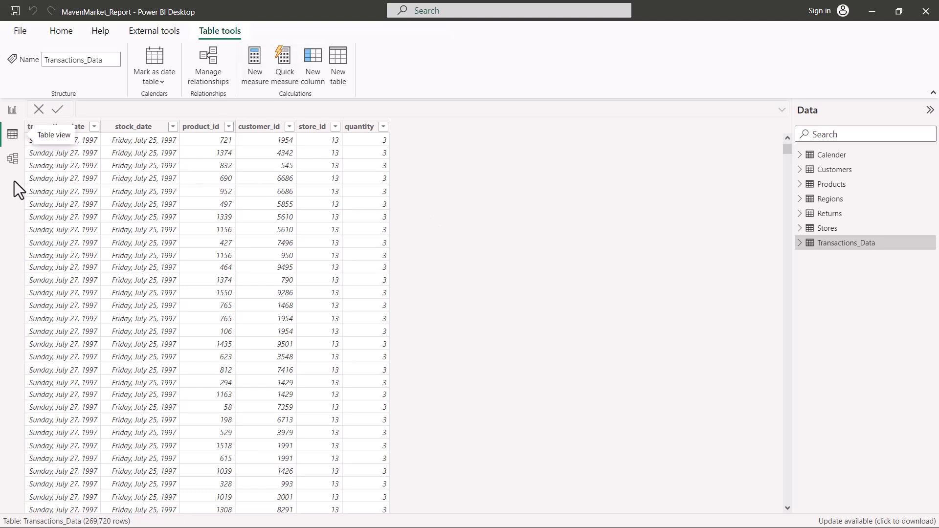
click(13, 159)
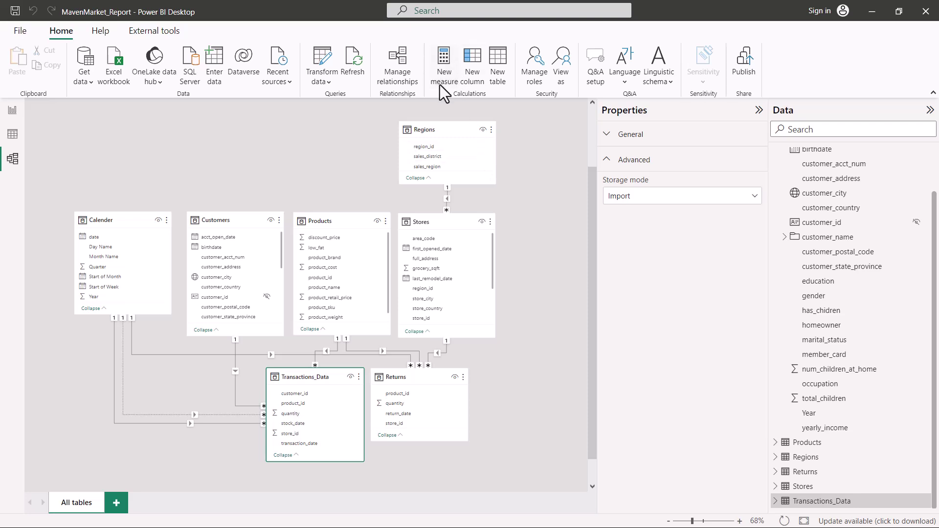
click(13, 112)
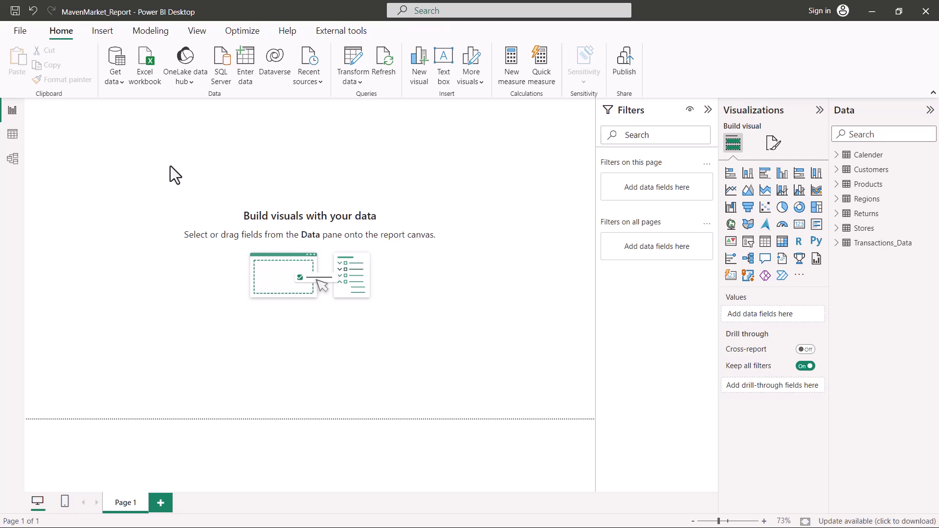
click(12, 134)
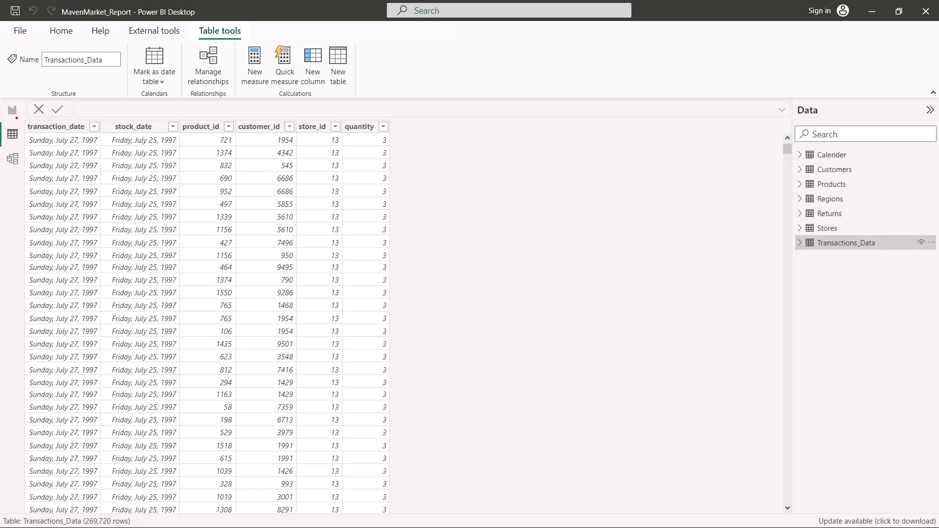
Annotate the date, id and quantity column headers, then return to the report page.
mouse_move(18, 113)
mouse_down()
mouse_move(225, 149)
mouse_move(339, 150)
mouse_up()
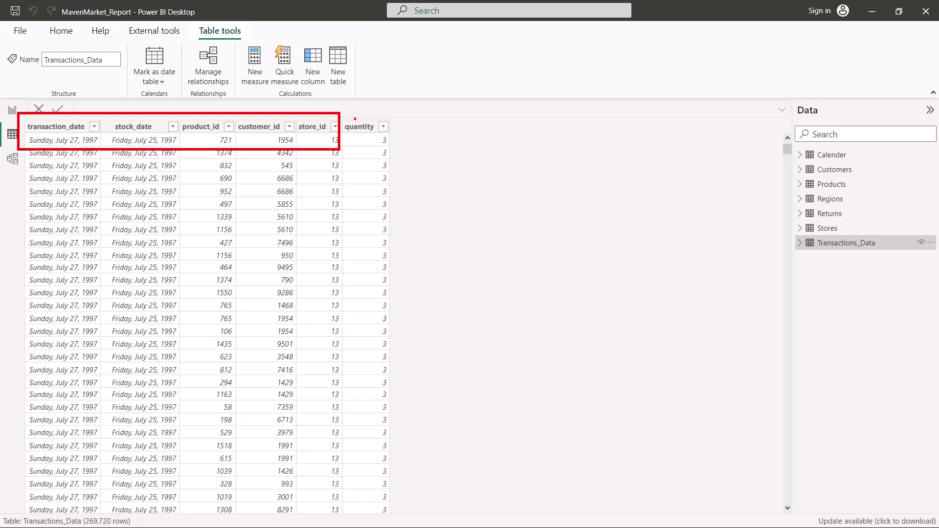
drag(356, 120, 388, 100)
drag(345, 138, 376, 137)
click(12, 111)
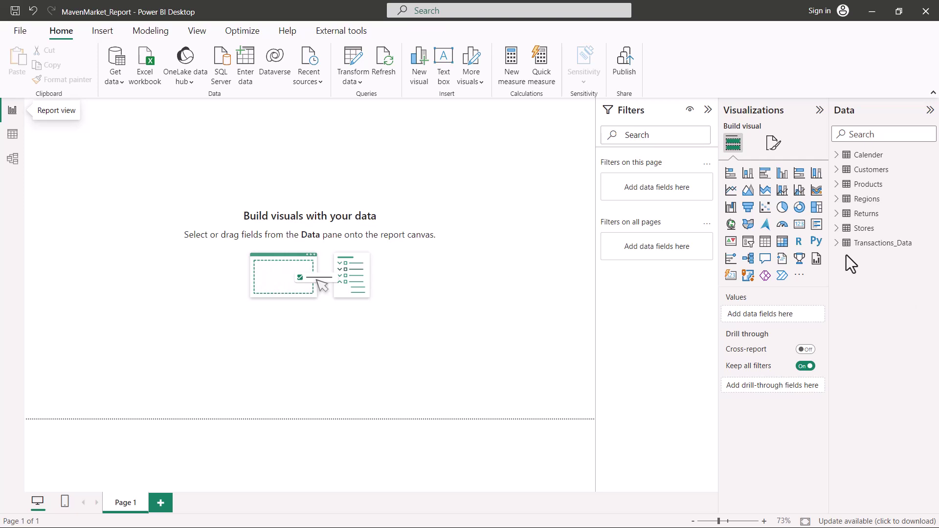
Add Transactions_Data's quantity field to the page as a Sum of quantity visual totalling 833489.
click(836, 243)
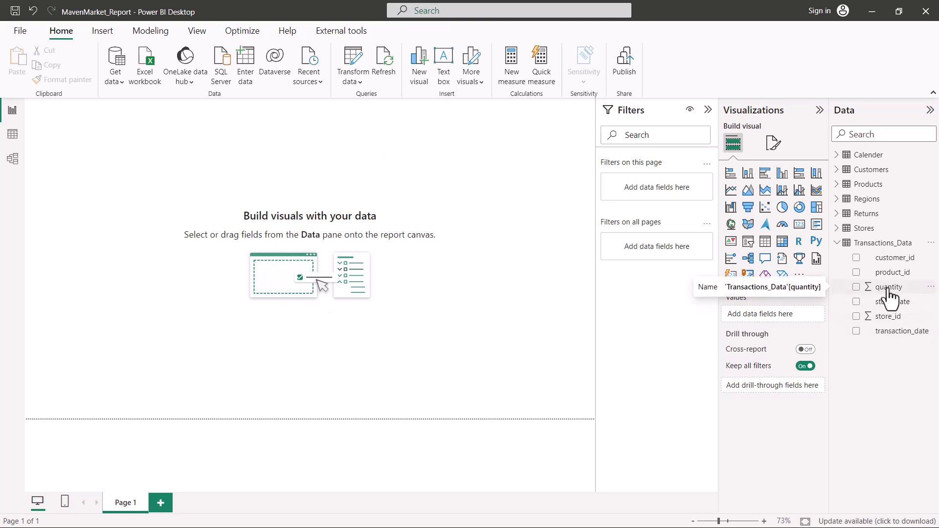
drag(890, 296, 776, 315)
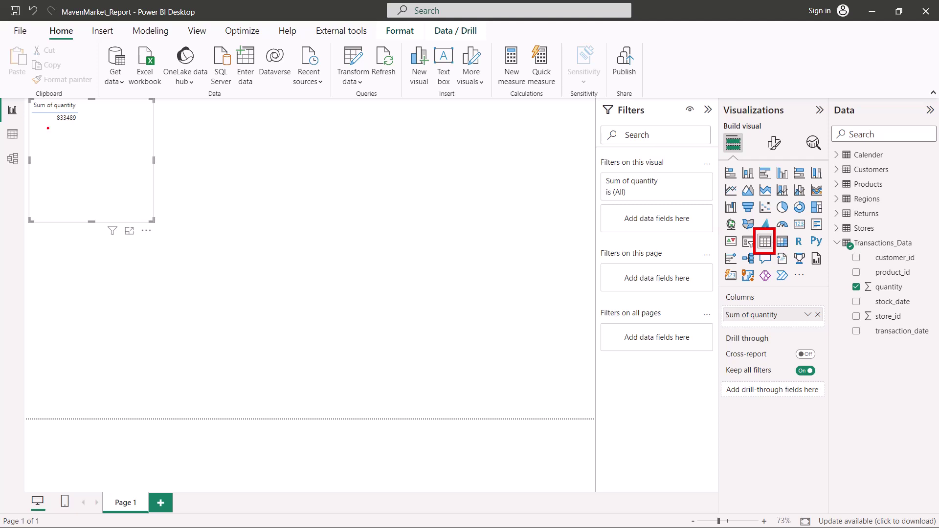
drag(43, 127, 92, 126)
mouse_move(720, 287)
mouse_down()
mouse_move(737, 306)
mouse_move(804, 337)
mouse_move(827, 336)
mouse_up()
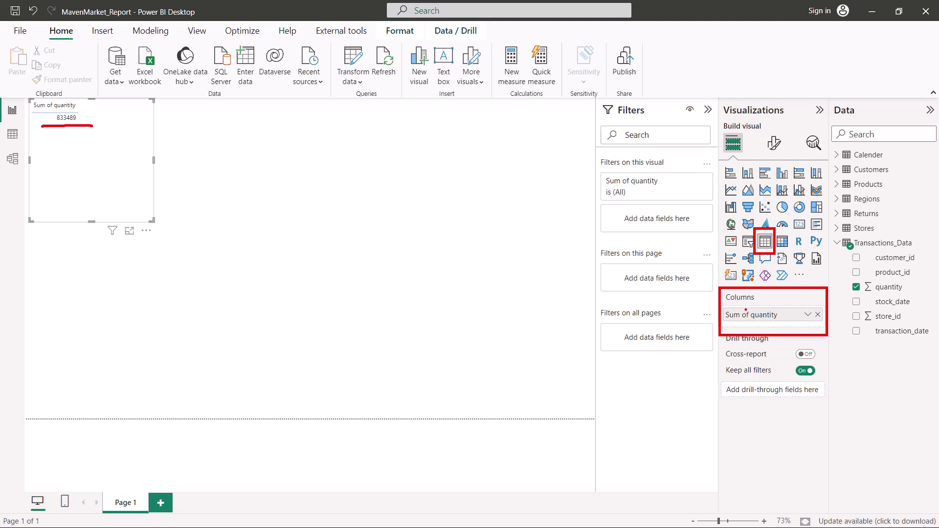
Clear the annotations and delete the quantity visual from the page.
key(Escape)
click(146, 231)
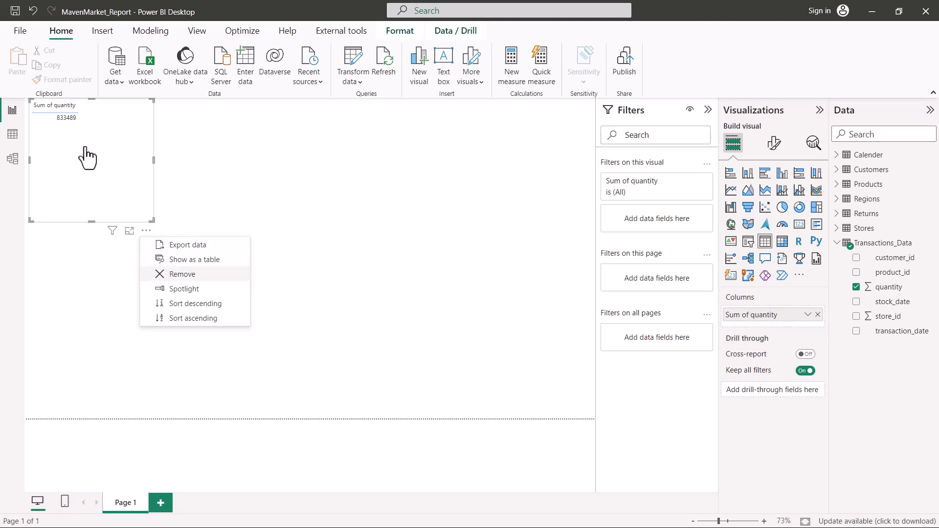
key(Delete)
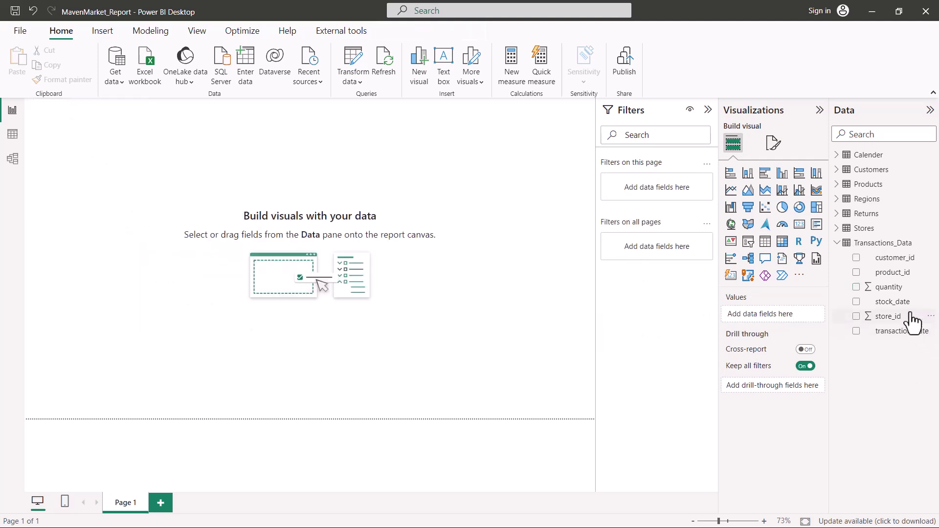
Drop quantity onto the page as a Sum of quantity bar chart, then remove that chart.
drag(888, 288, 103, 147)
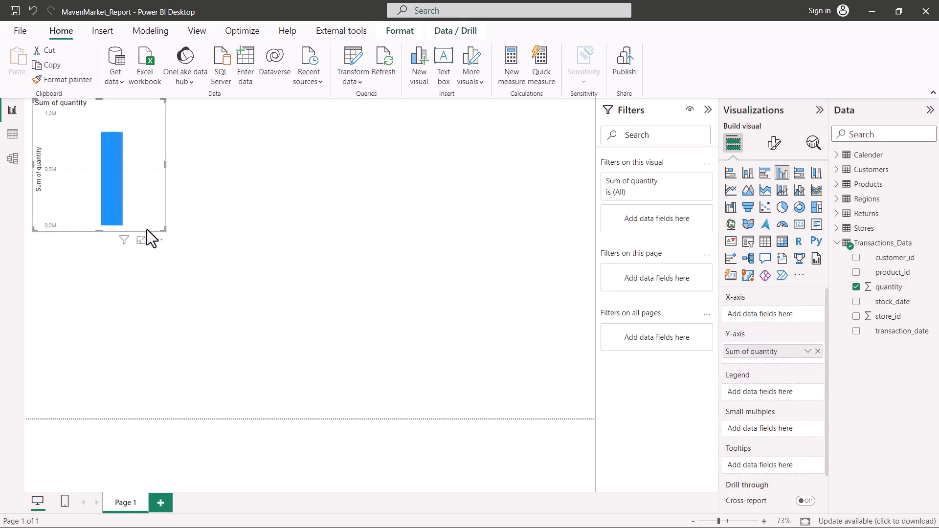
drag(147, 222, 127, 218)
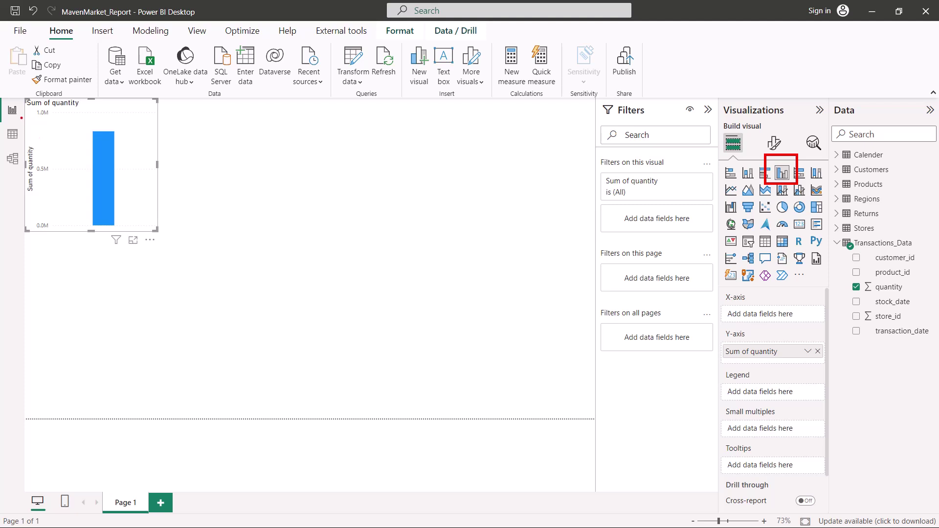
drag(26, 109, 81, 110)
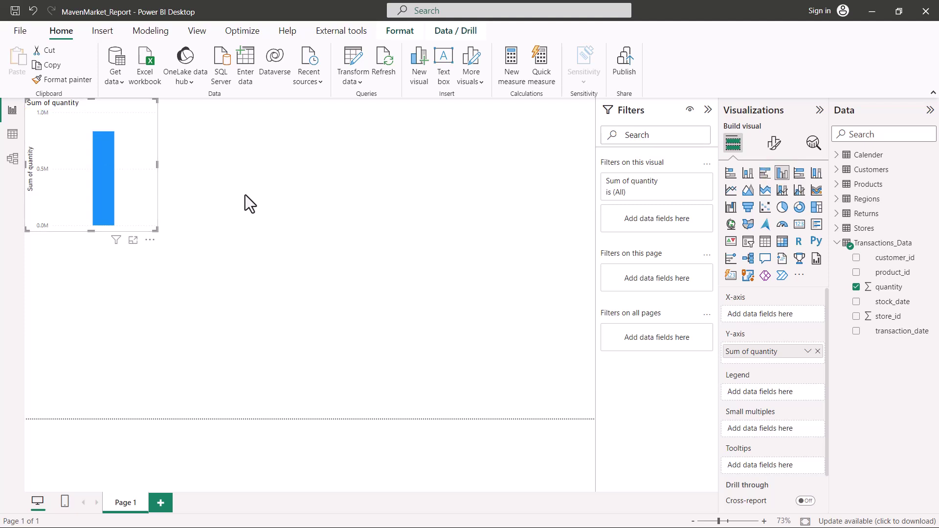
click(150, 240)
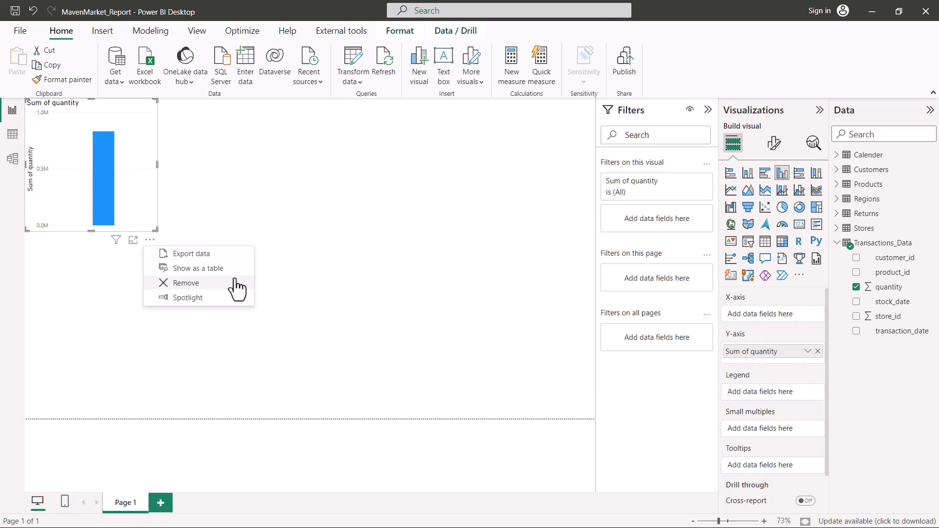
click(186, 283)
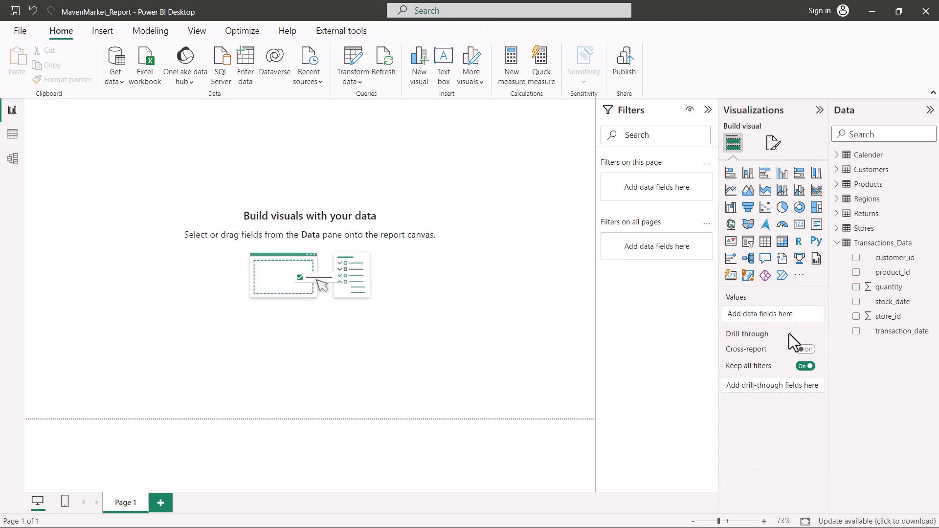
click(14, 135)
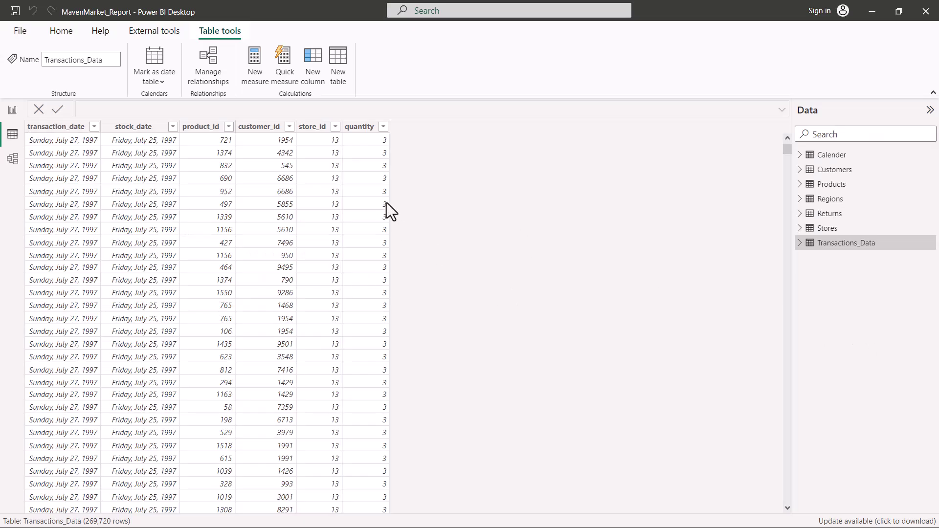
drag(339, 111, 408, 456)
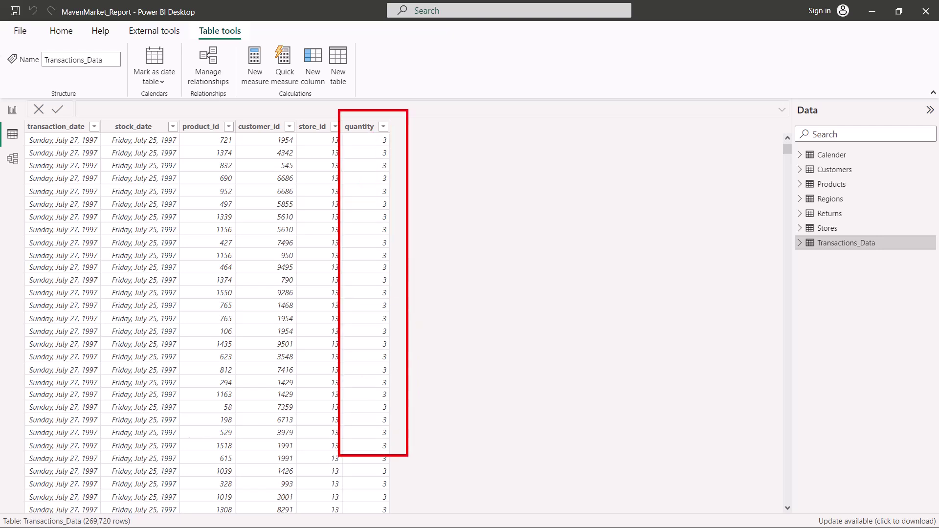
drag(57, 507, 143, 527)
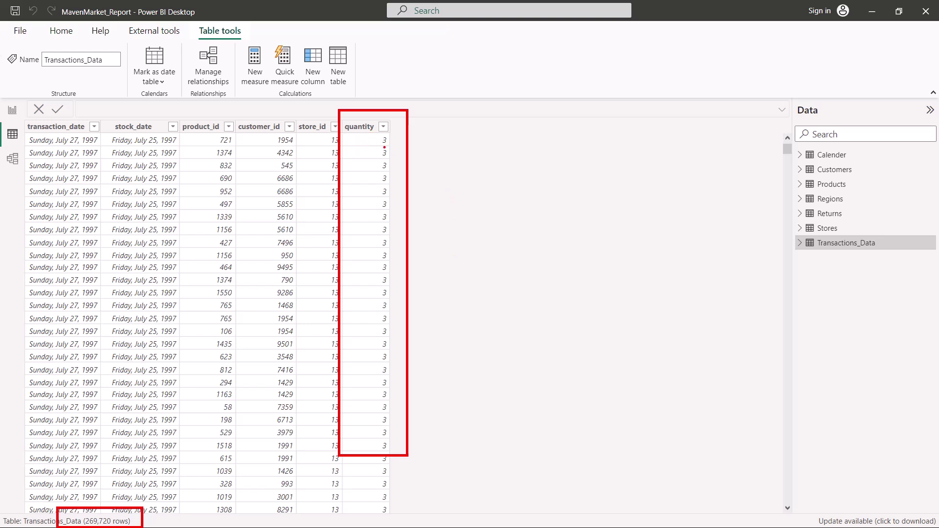
key(Escape)
Back on the report page, drag quantity into a new table visual showing Sum of quantity 833489.
click(13, 109)
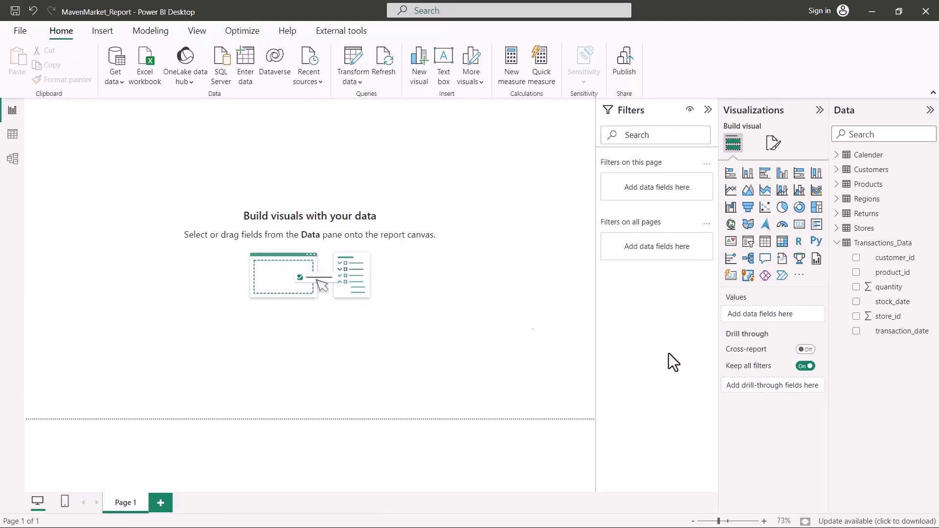
drag(886, 289, 743, 324)
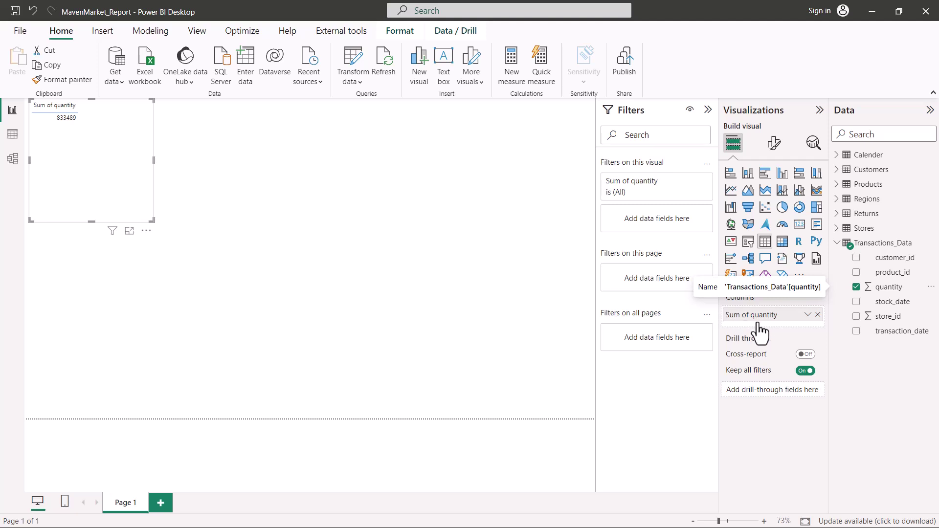
Change the quantity aggregation from Sum to Average, showing 3.09.
click(808, 316)
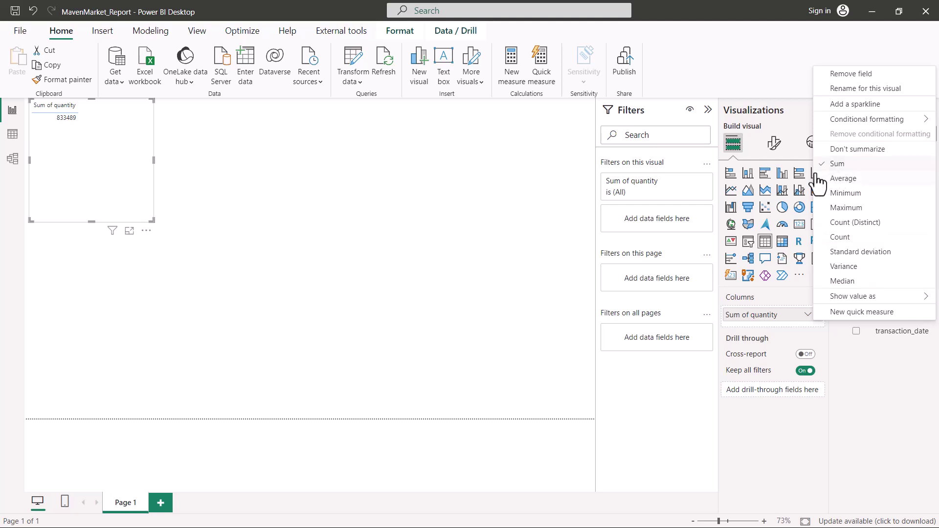
click(886, 345)
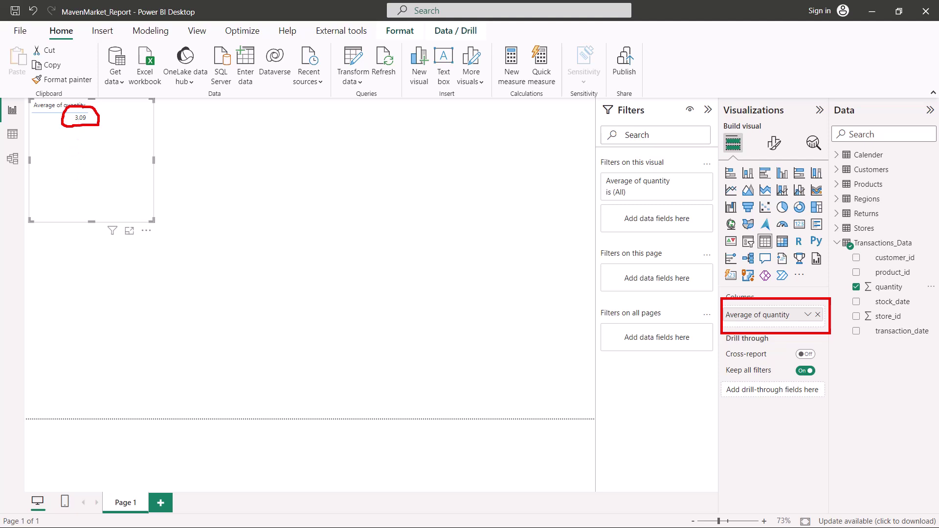
Change the quantity aggregation to Minimum so the table shows Min of quantity as 1.
click(808, 315)
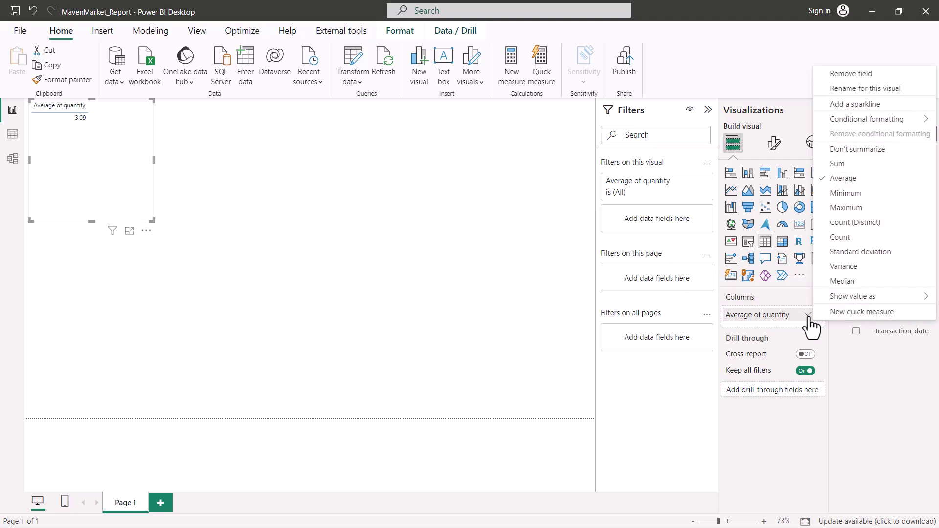
click(860, 195)
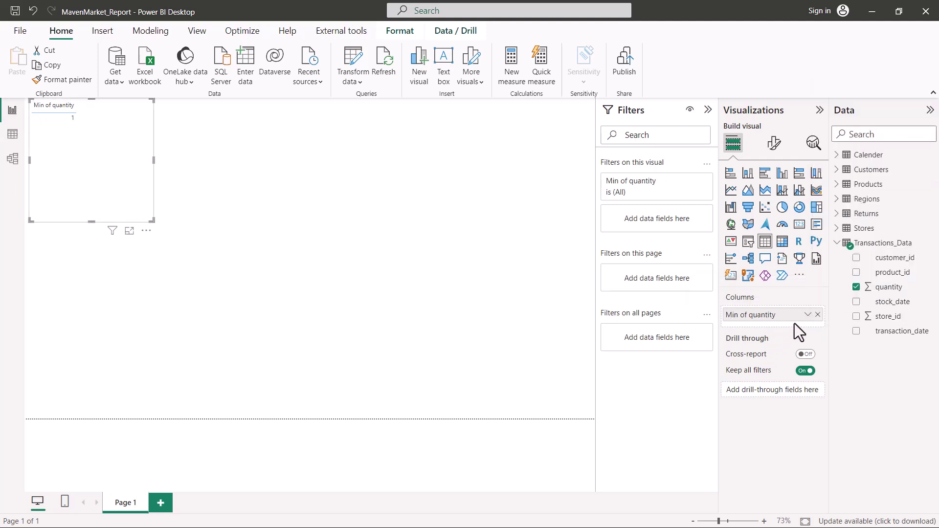
click(807, 314)
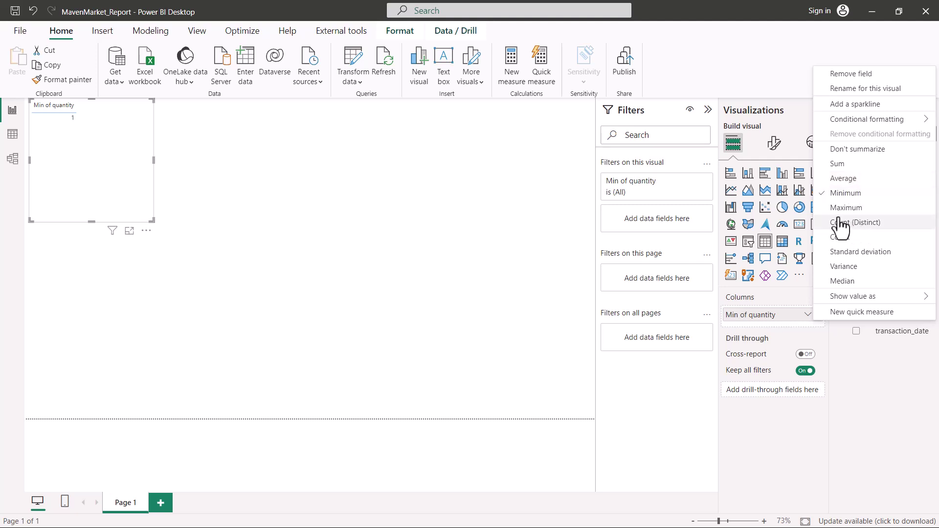
Close the aggregation menu and remove the Min of quantity table visual.
click(870, 383)
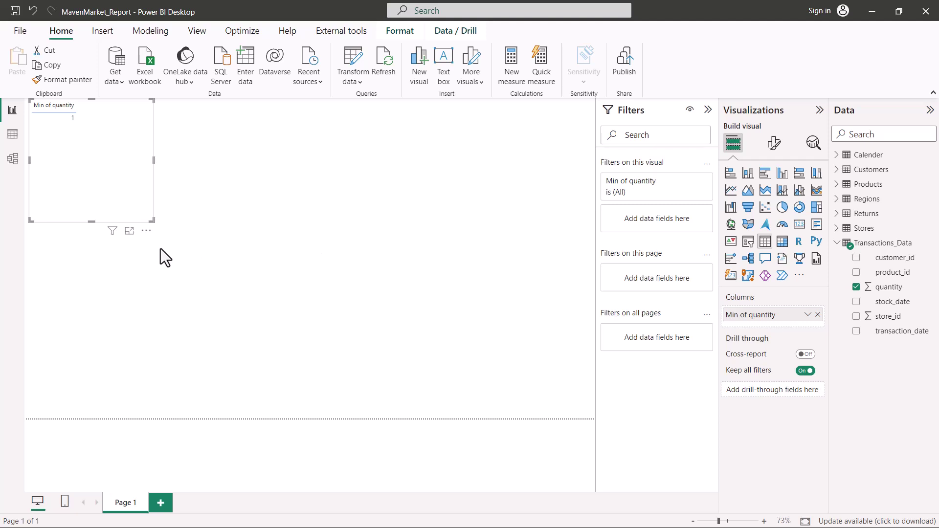
click(147, 230)
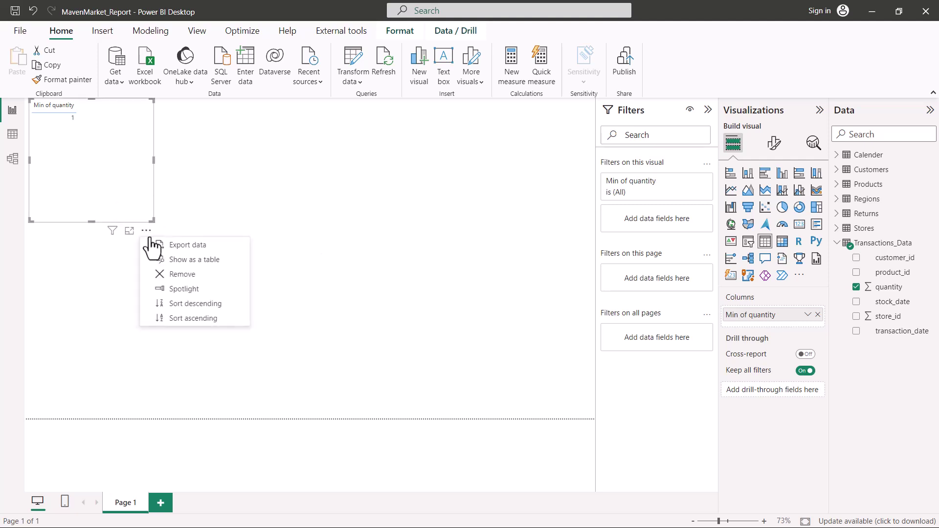
click(164, 274)
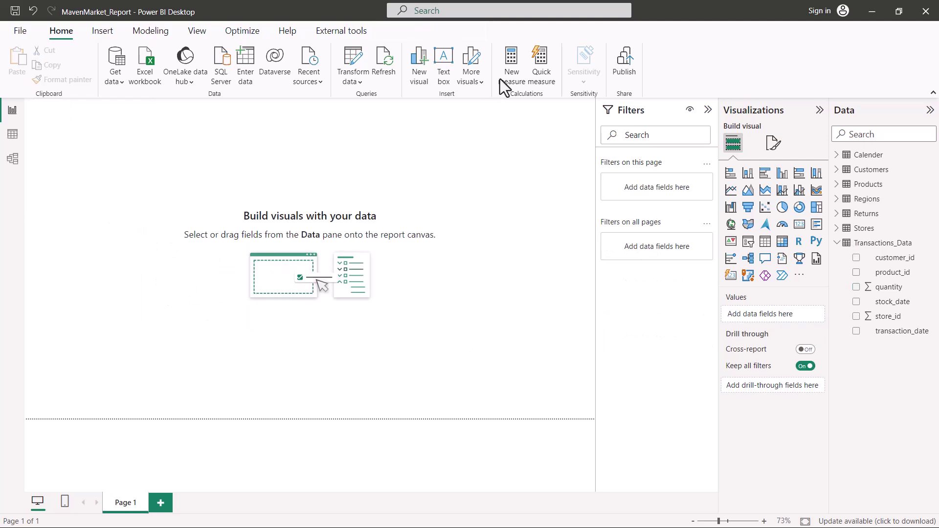
drag(489, 32, 567, 103)
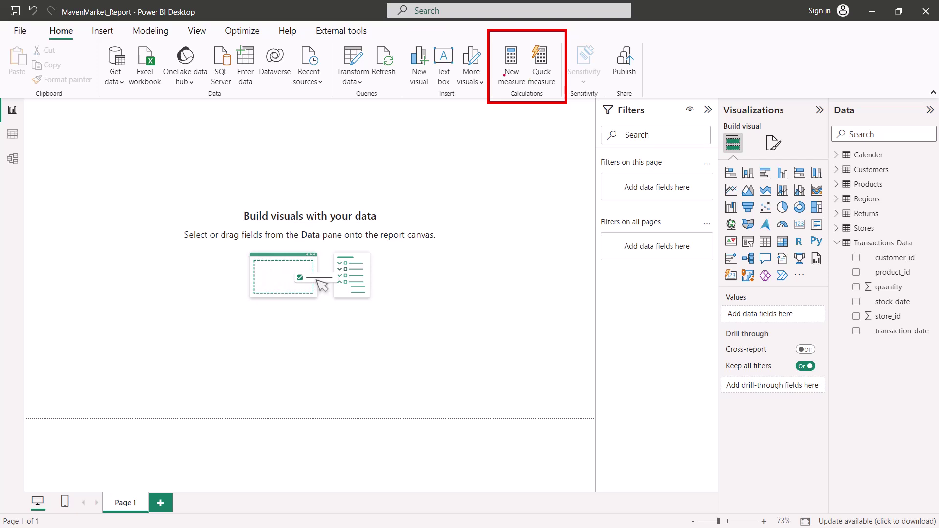
key(Escape)
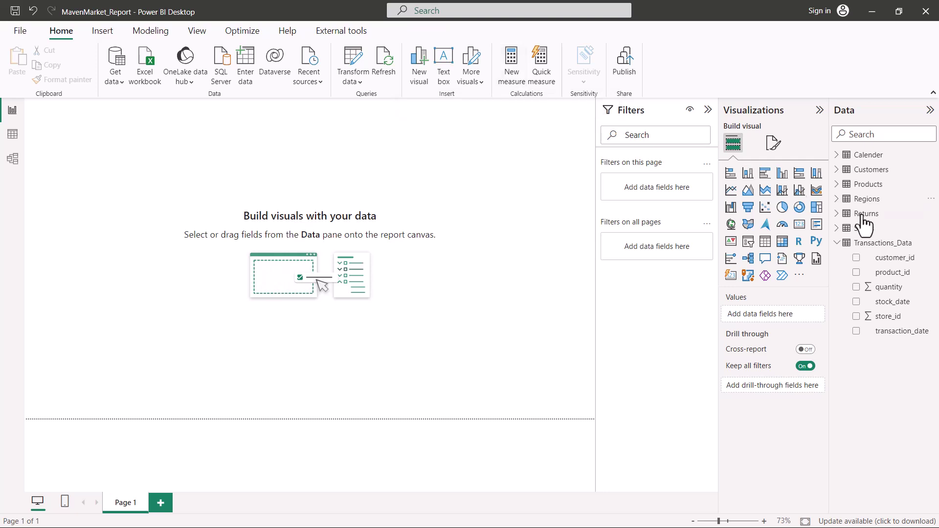
Select the Transactions_Data table and add a new measure to it.
click(870, 245)
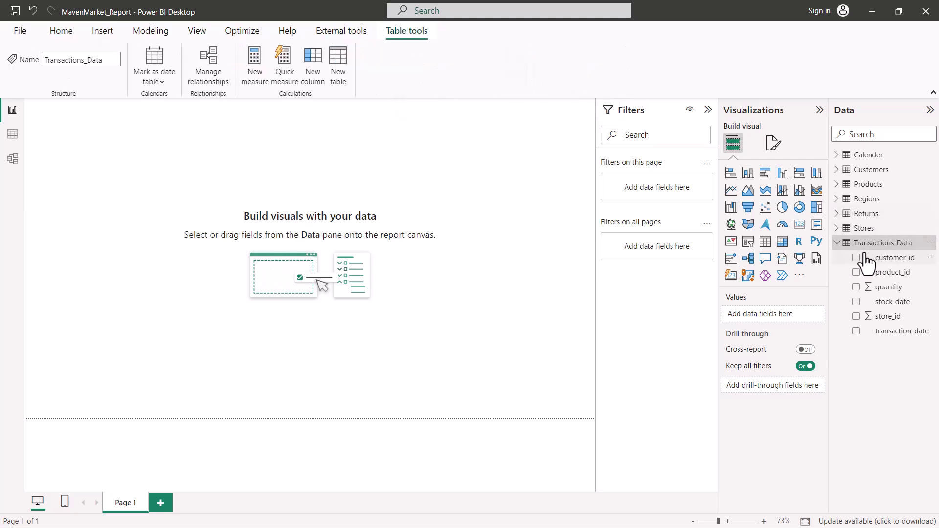
click(837, 243)
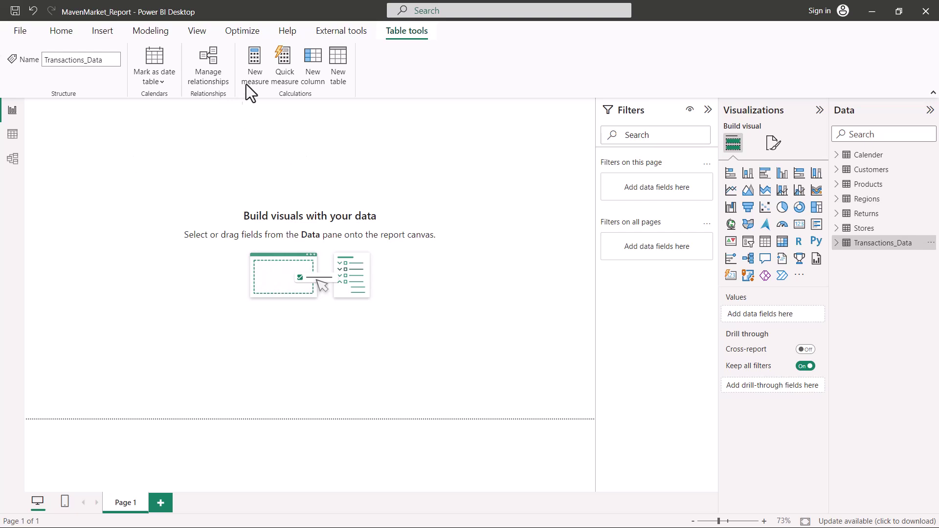
key(ctrl+z)
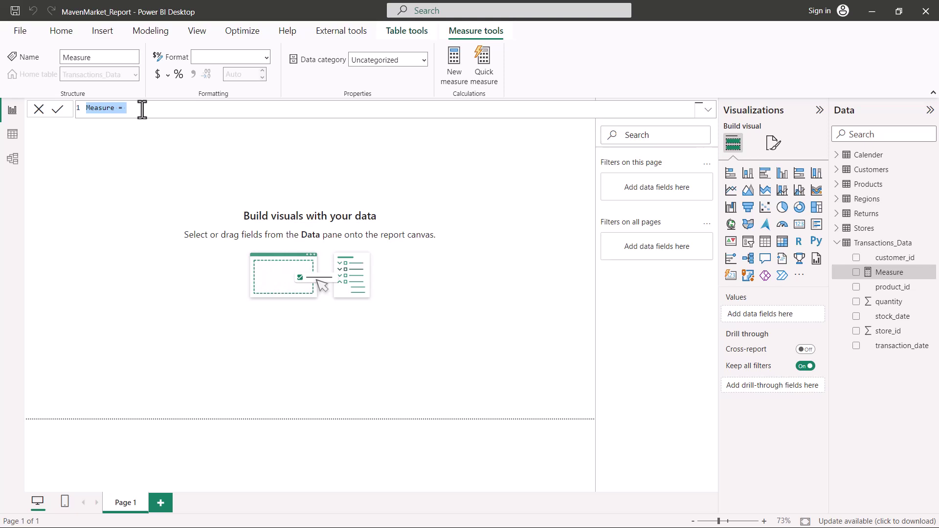
Name the new measure 'Total Quantity' in the formula bar.
text(Total Quantity)
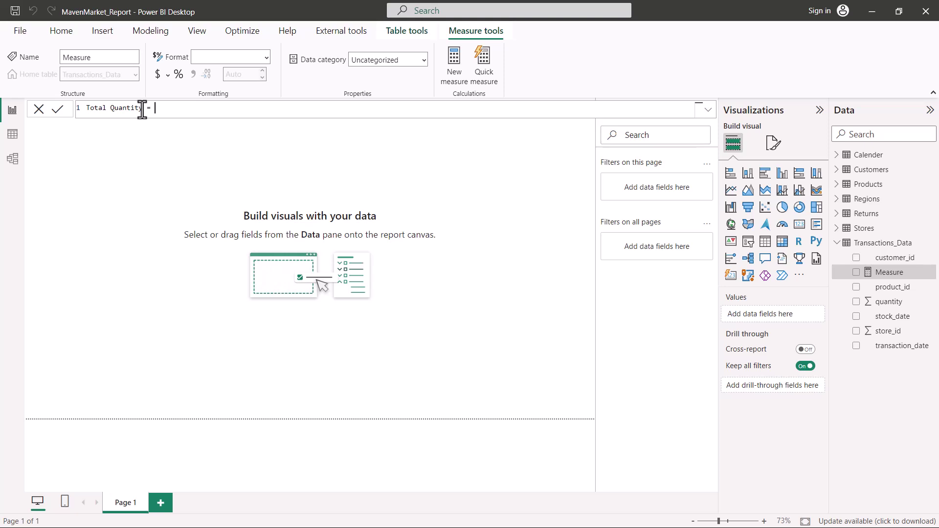
Complete the formula as SUM(Transactions_Data[quantity]) using the autocomplete suggestions.
text(sum)
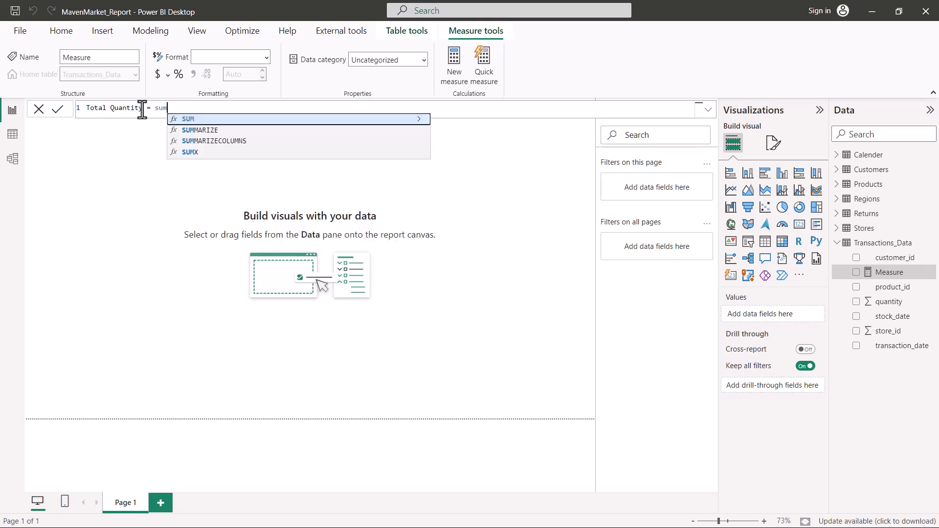
key(Tab)
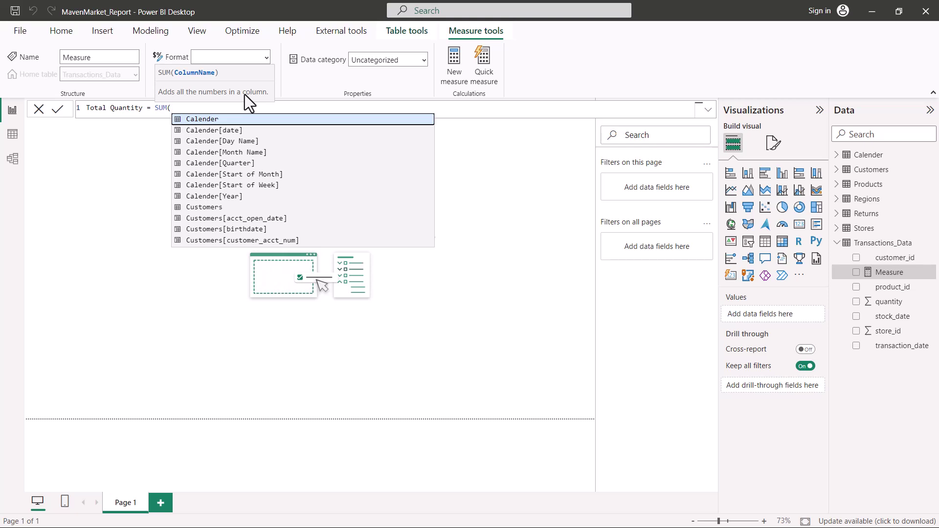
text(qu)
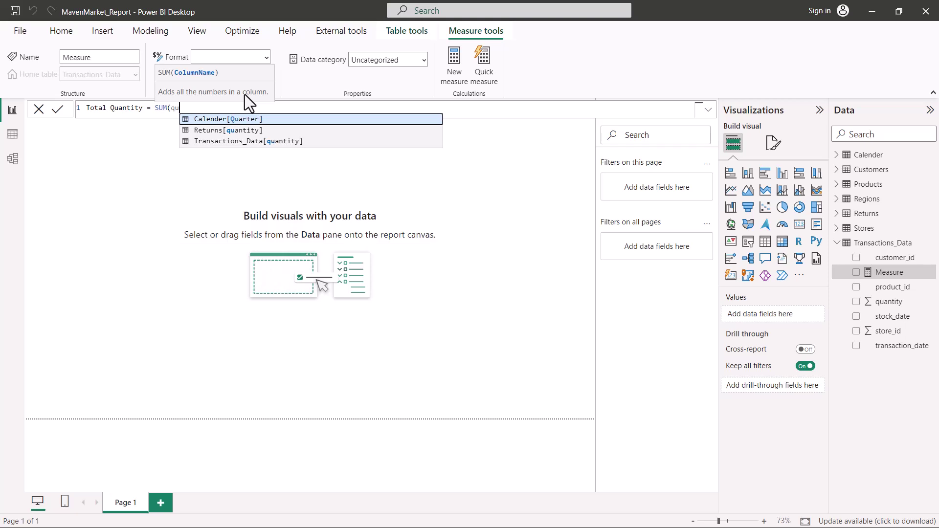
text(a)
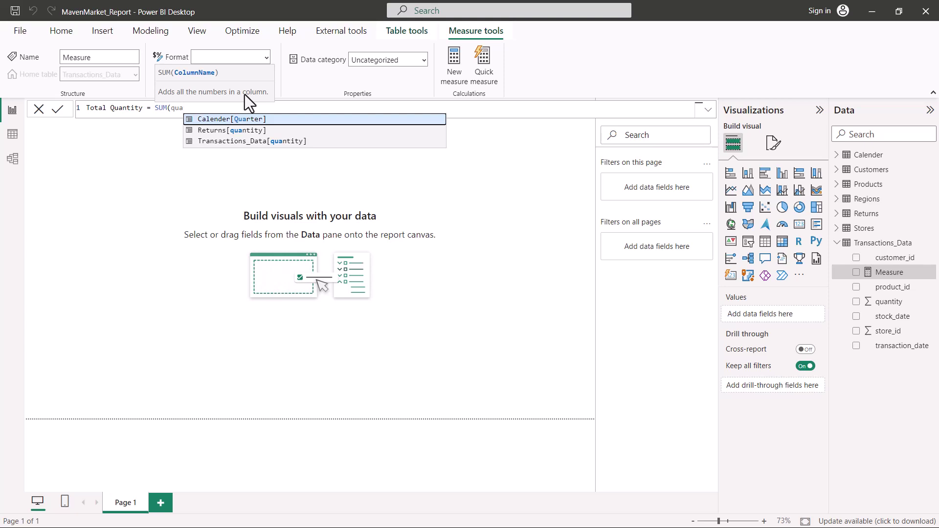
key(Down)
key(Down)
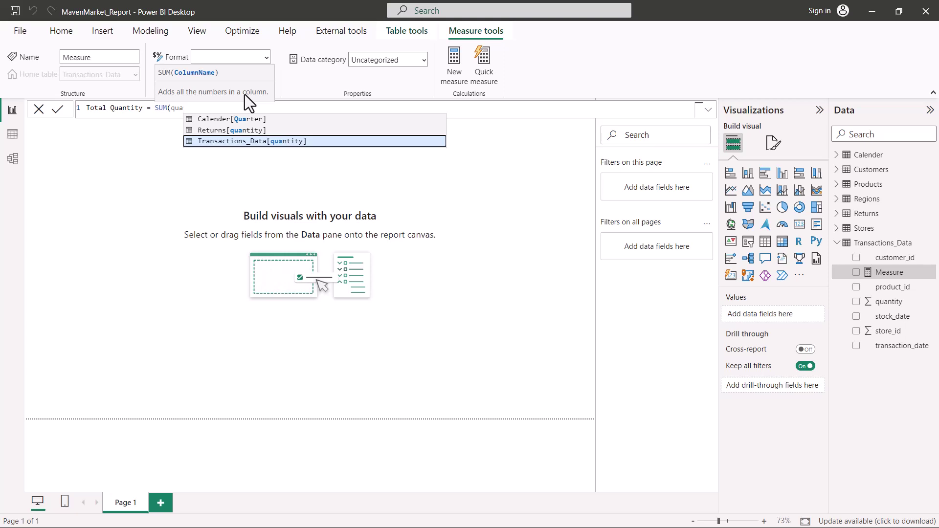
key(Tab)
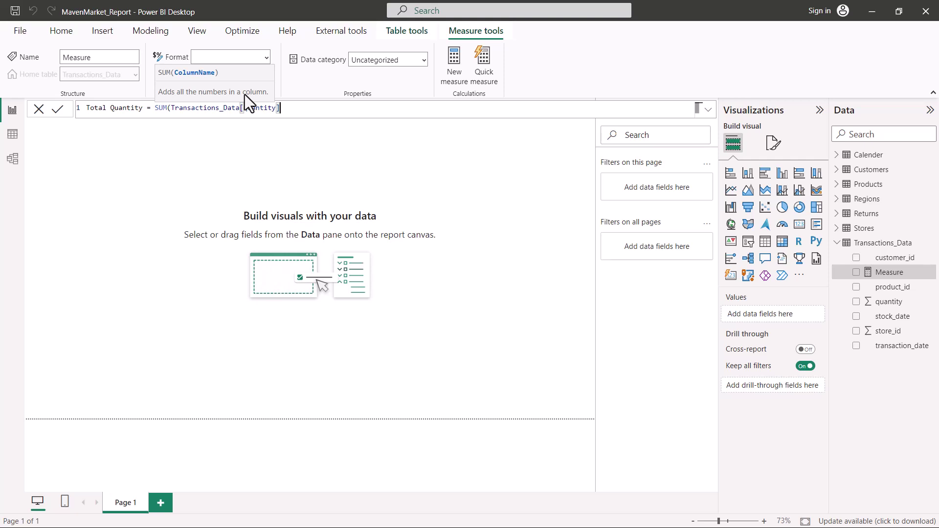
text())
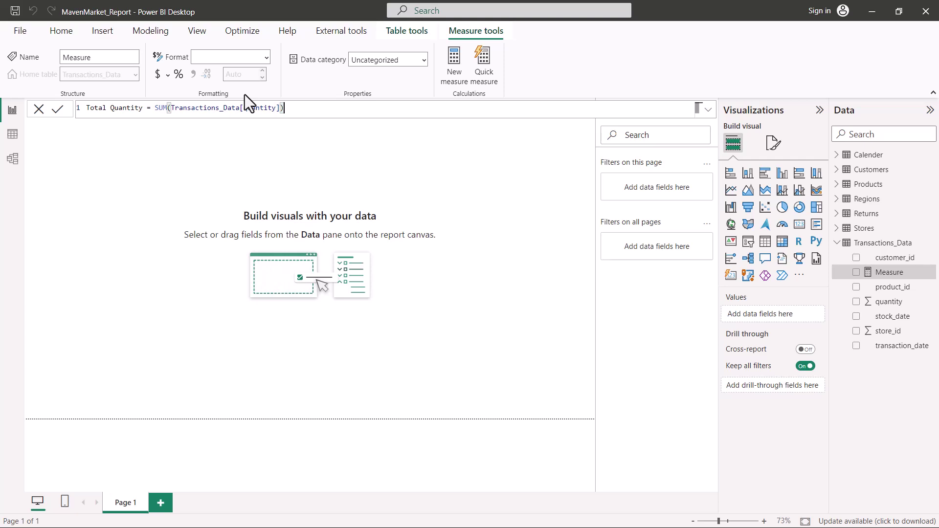
Commit the Total Quantity = SUM(Transactions_Data[quantity]) measure.
key(Return)
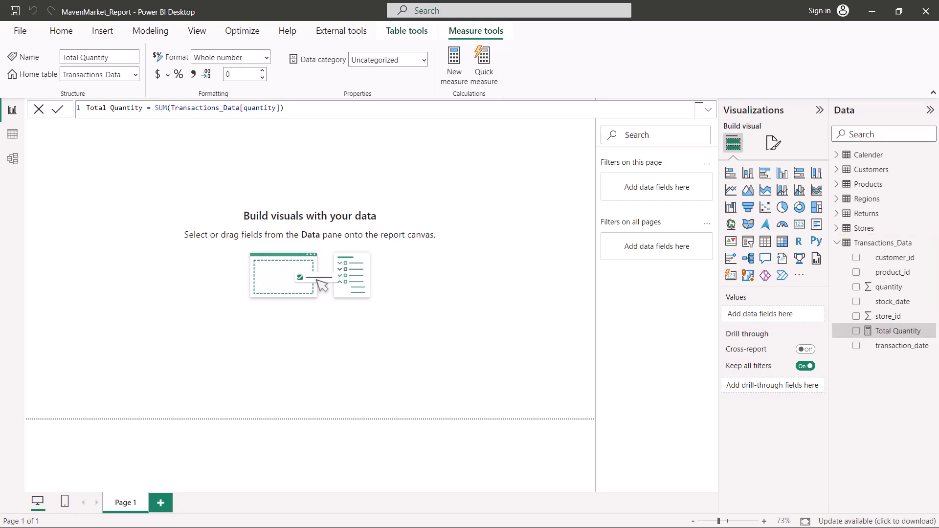
Place the Total Quantity measure in a table visual on Page 1, showing 833489.
drag(883, 337, 783, 315)
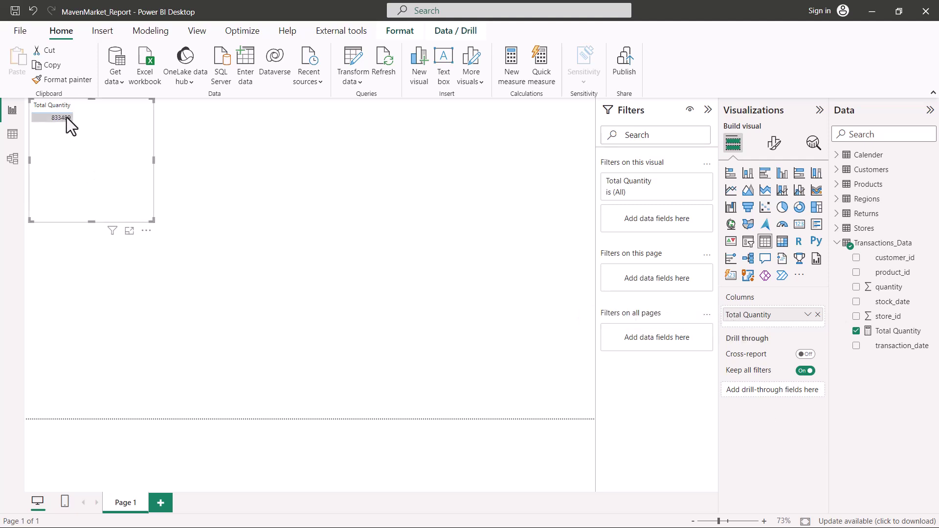
drag(39, 107, 90, 134)
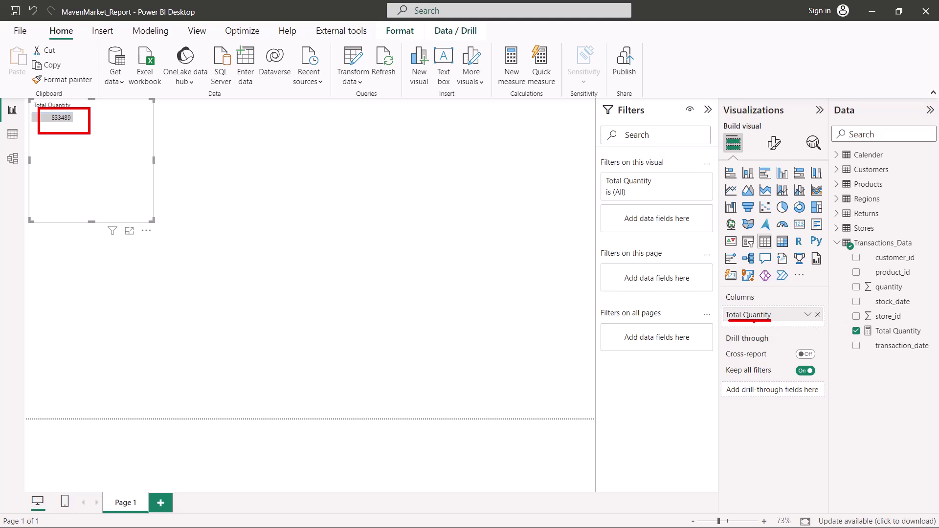
click(808, 316)
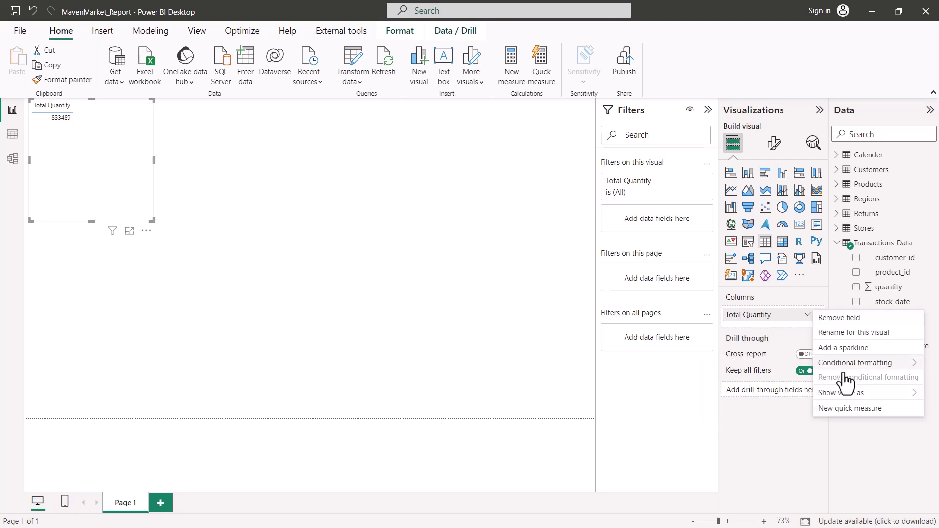
mouse_move(838, 369)
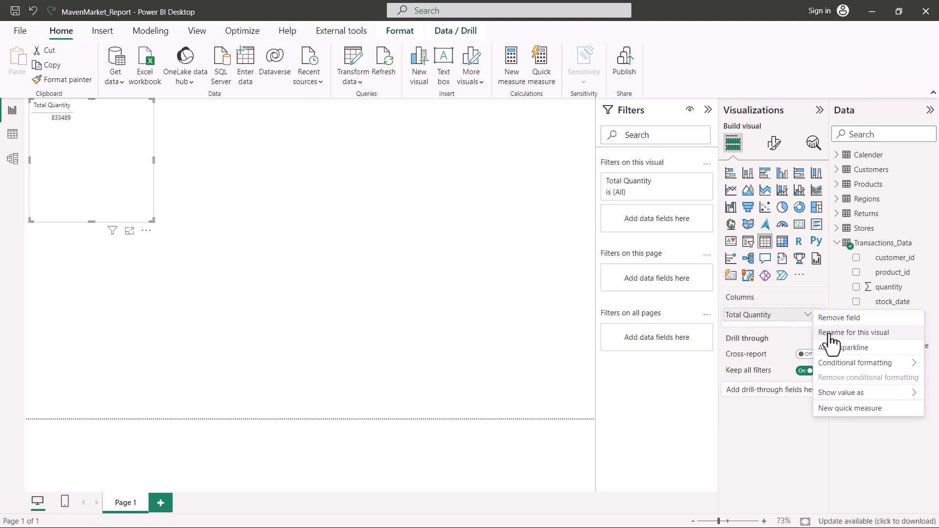
click(770, 305)
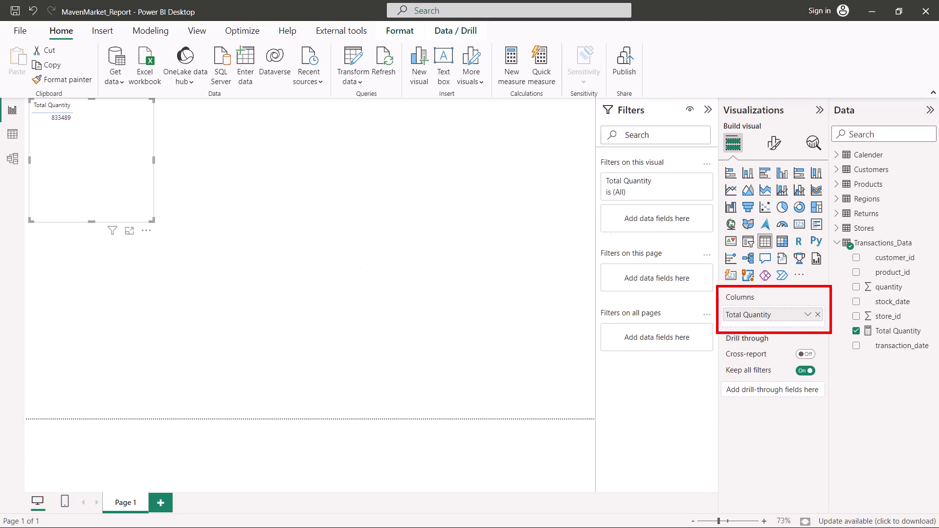
mouse_move(850, 278)
mouse_down()
mouse_move(872, 294)
mouse_move(911, 296)
mouse_up()
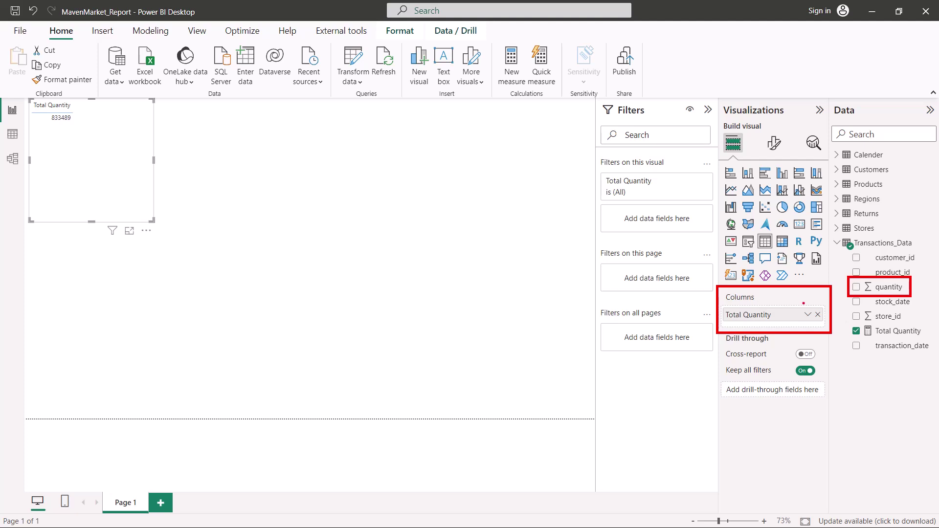